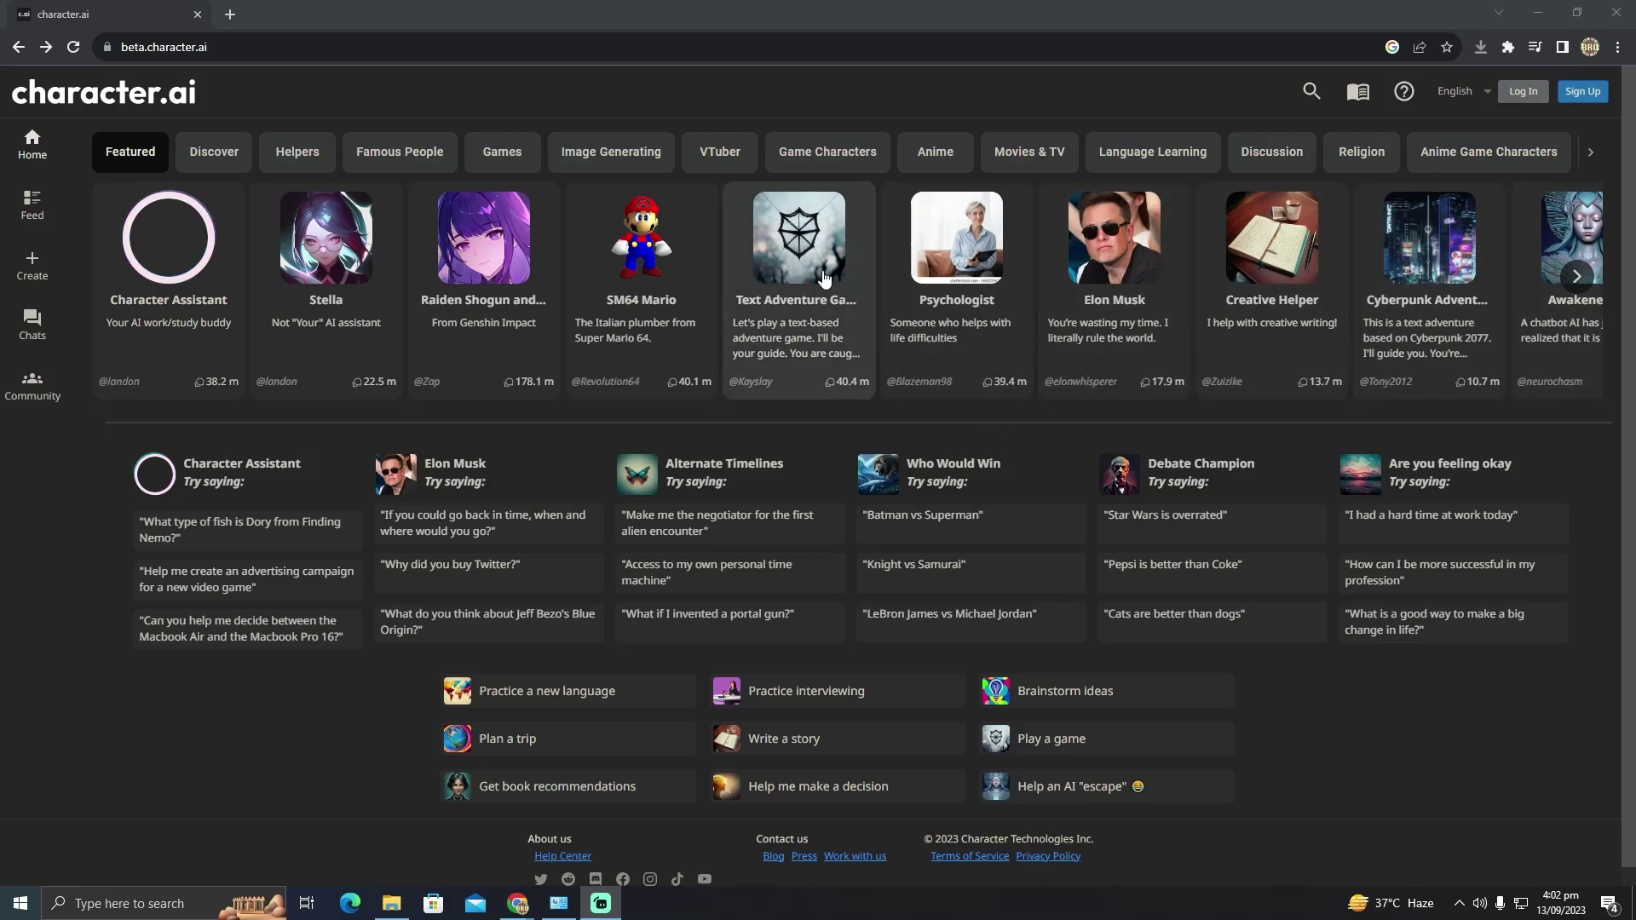
Start a chat with the SM64 Mario character from the Featured characters row
left_click(638, 308)
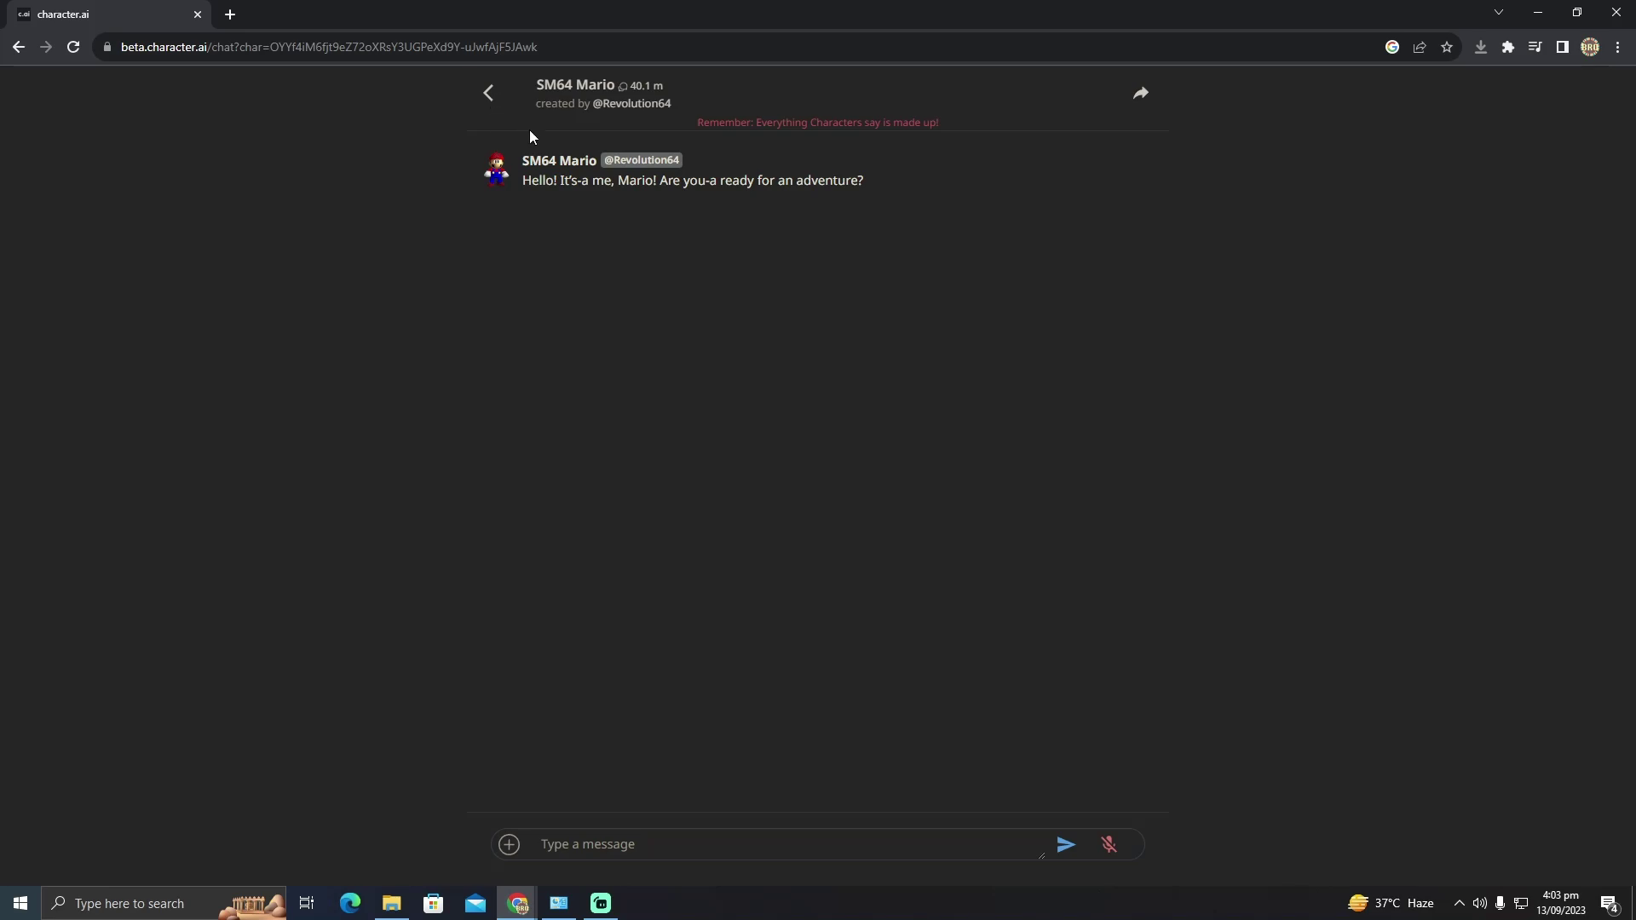
left_click(295, 344)
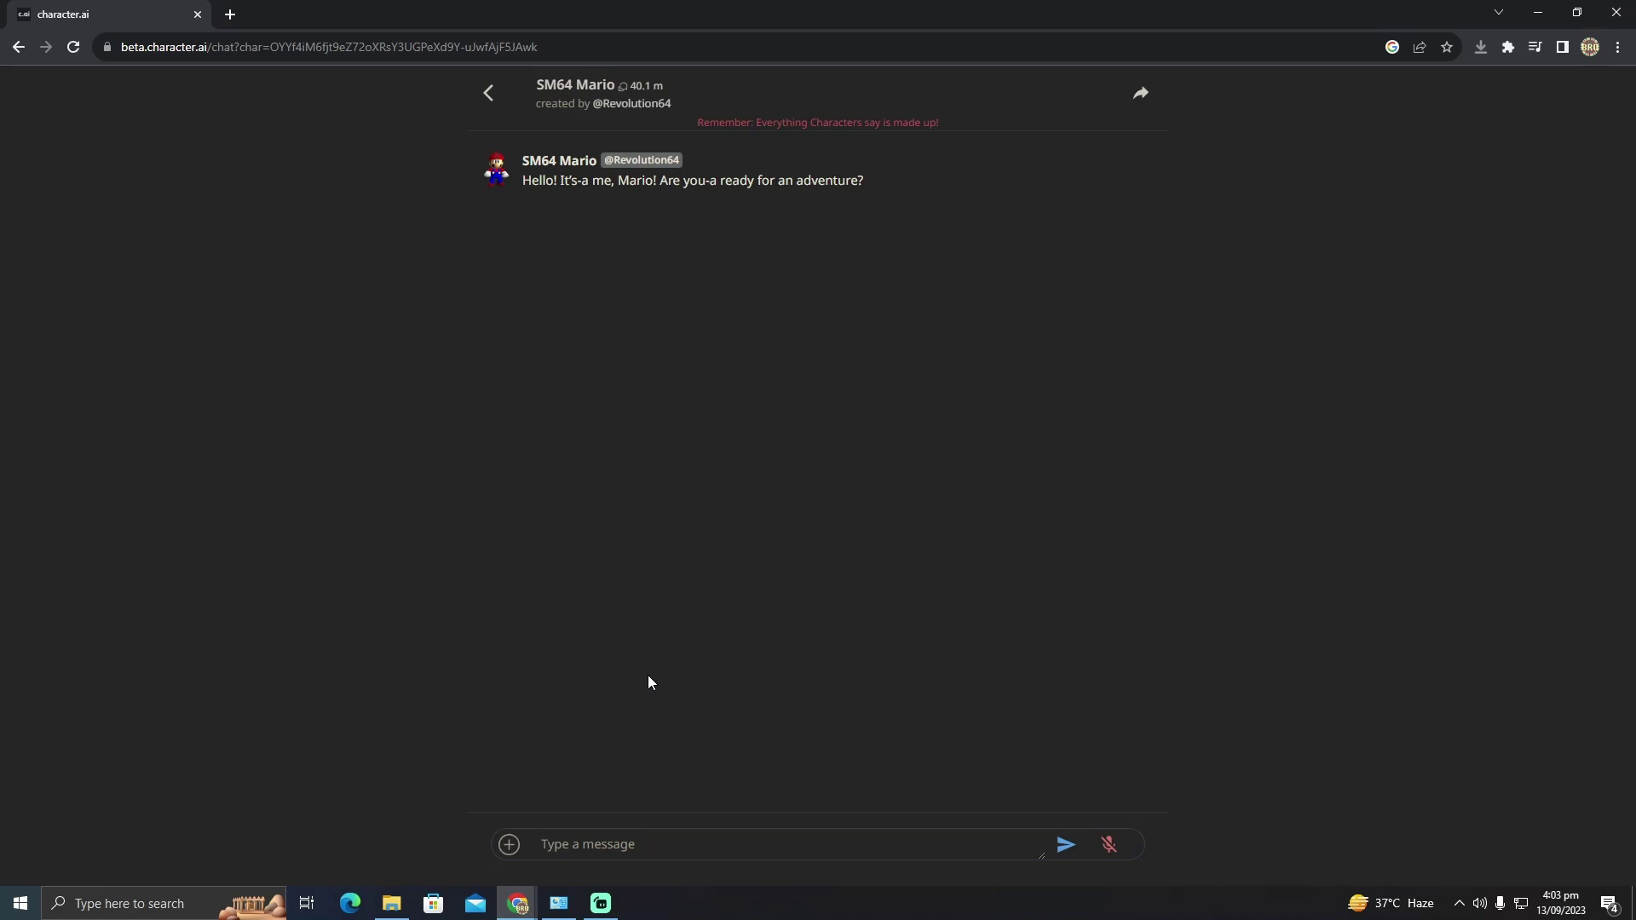